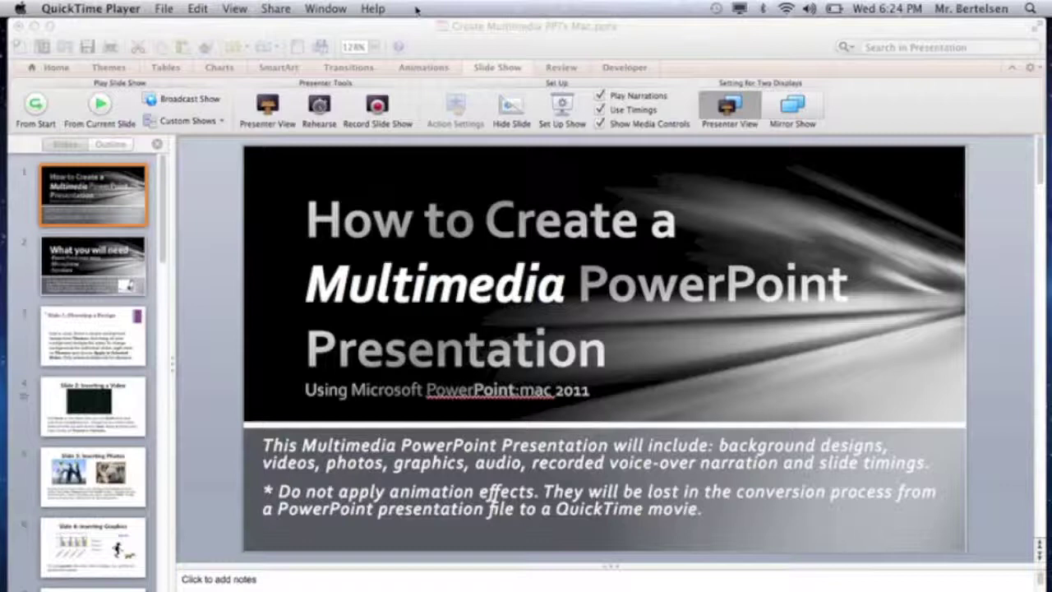
Step: Bring the 'Create Multimedia PPTX Mac.pptx' window in front of QuickTime Player
left_click(125, 281)
Step: Move through slide 2 'What you will need' to slide 3 'Slide 1: Choosing a Design'
left_click(125, 281)
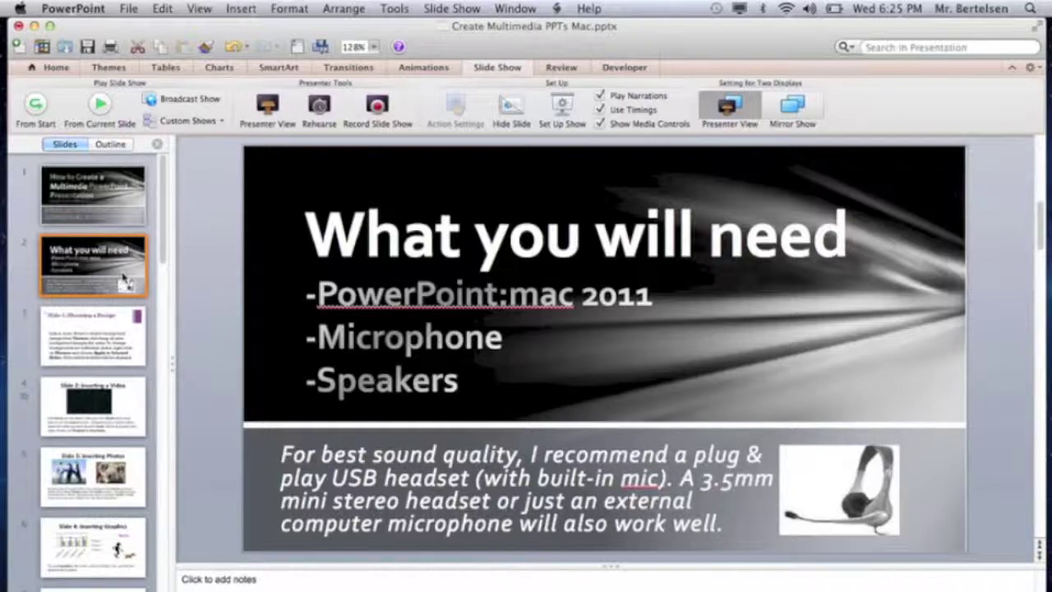
left_click(96, 323)
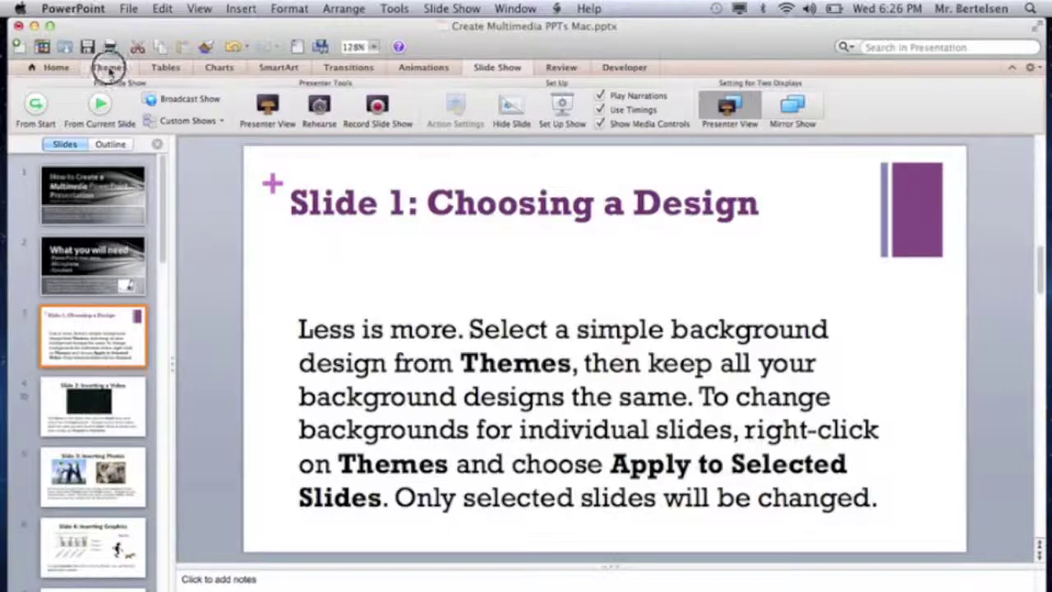
Step: Apply the White theme to the selected 'Choosing a Design' slide only
left_click(109, 67)
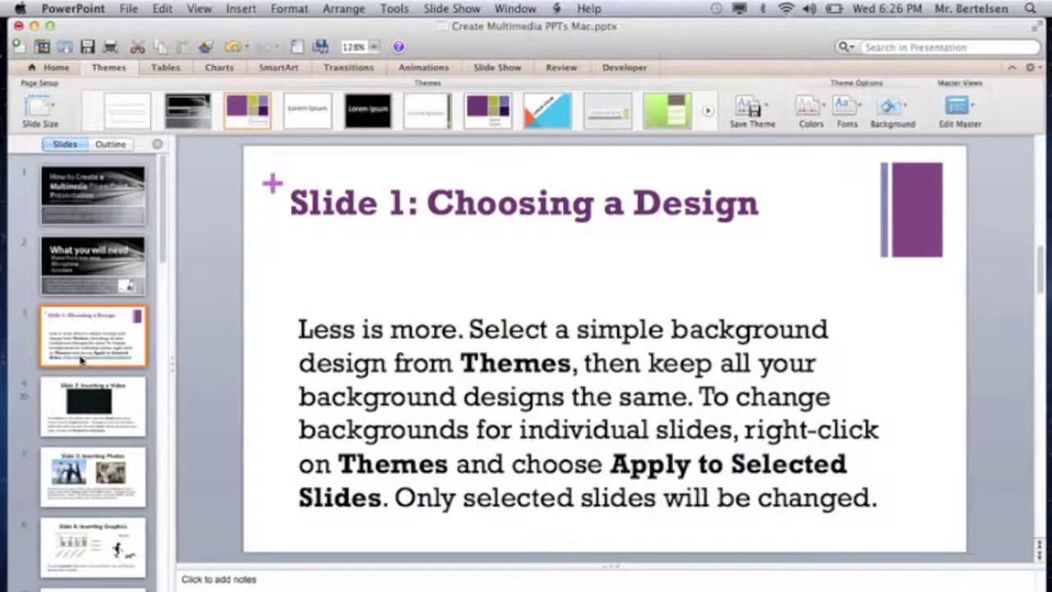
right_click(306, 118)
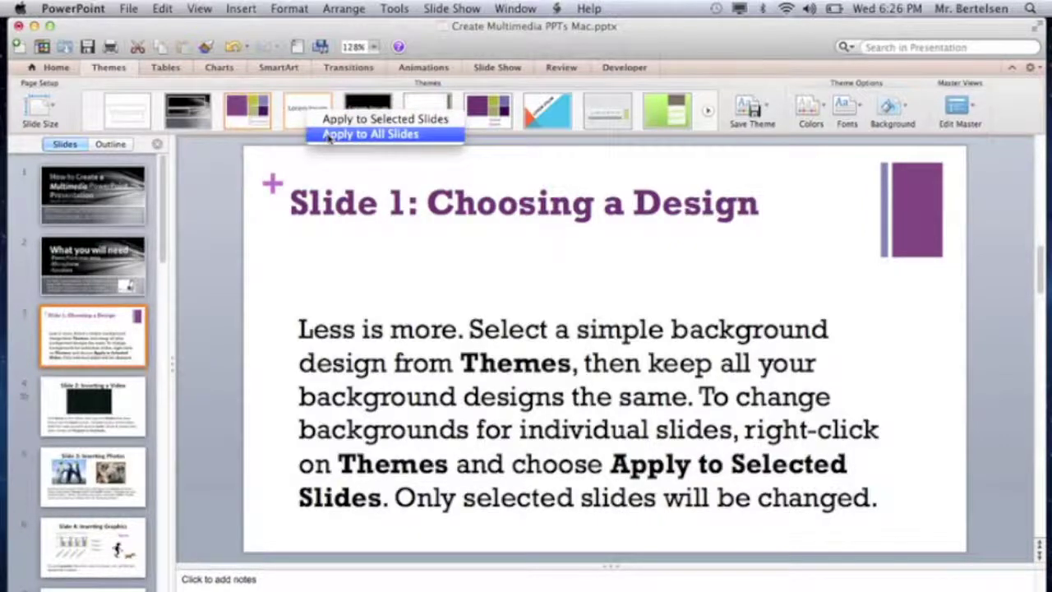
left_click(326, 167)
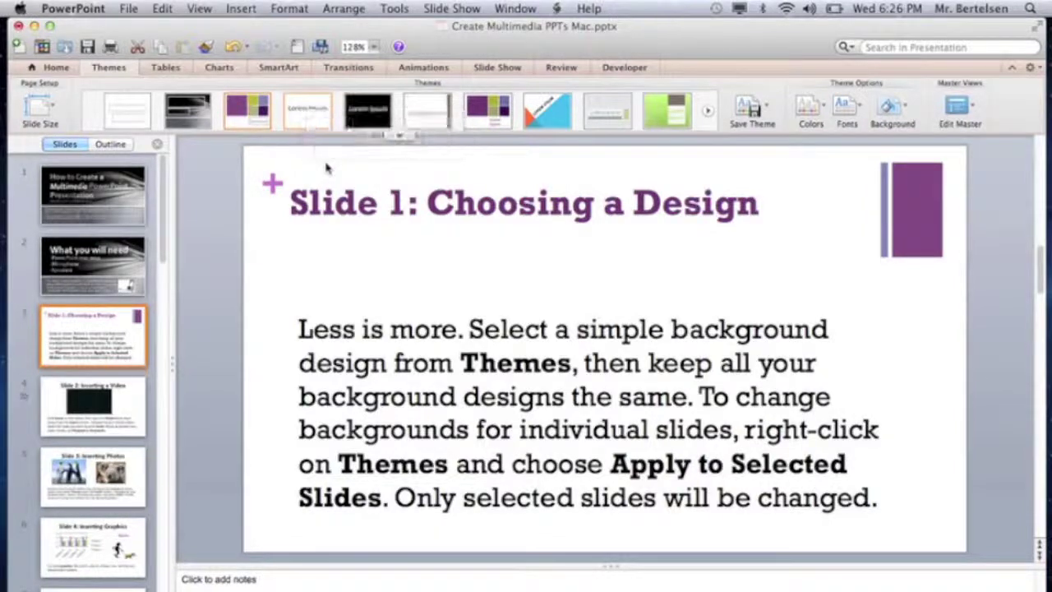
right_click(311, 114)
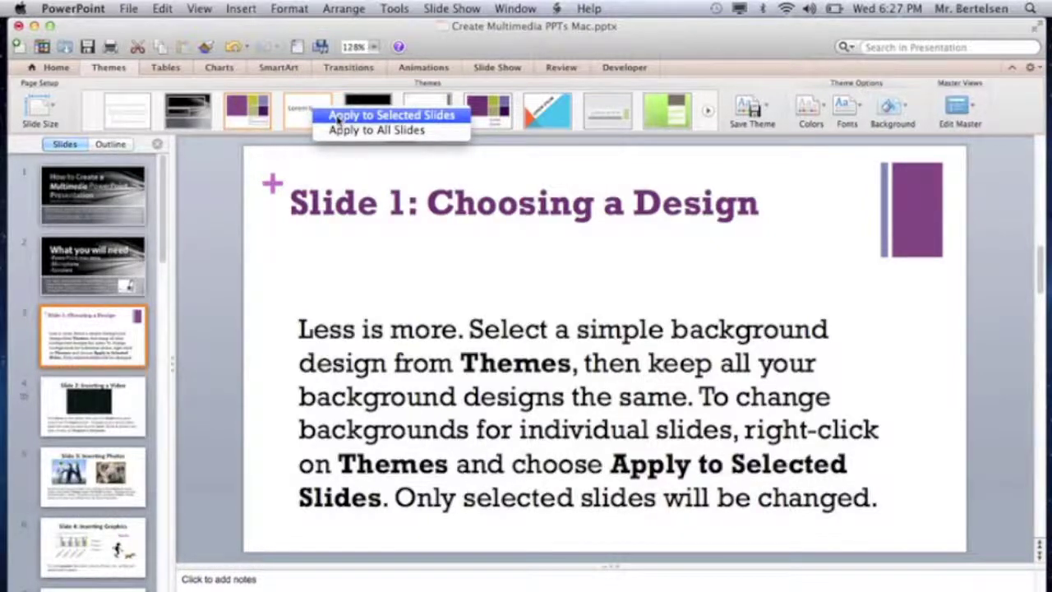
left_click(337, 120)
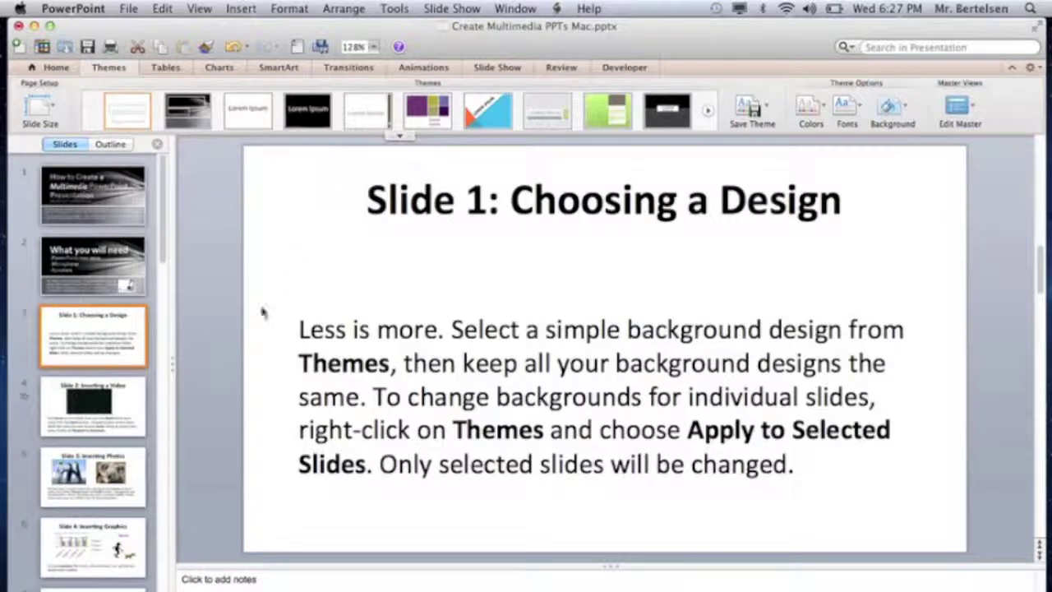
Step: On slide 4, preview the Earth video briefly, then delete it
left_click(121, 399)
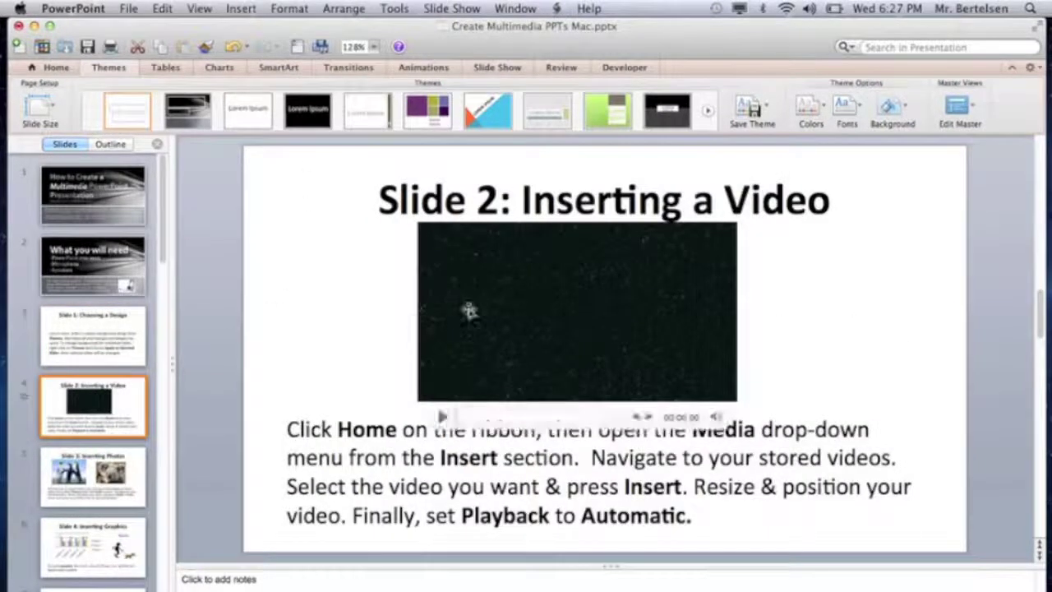
left_click(485, 314)
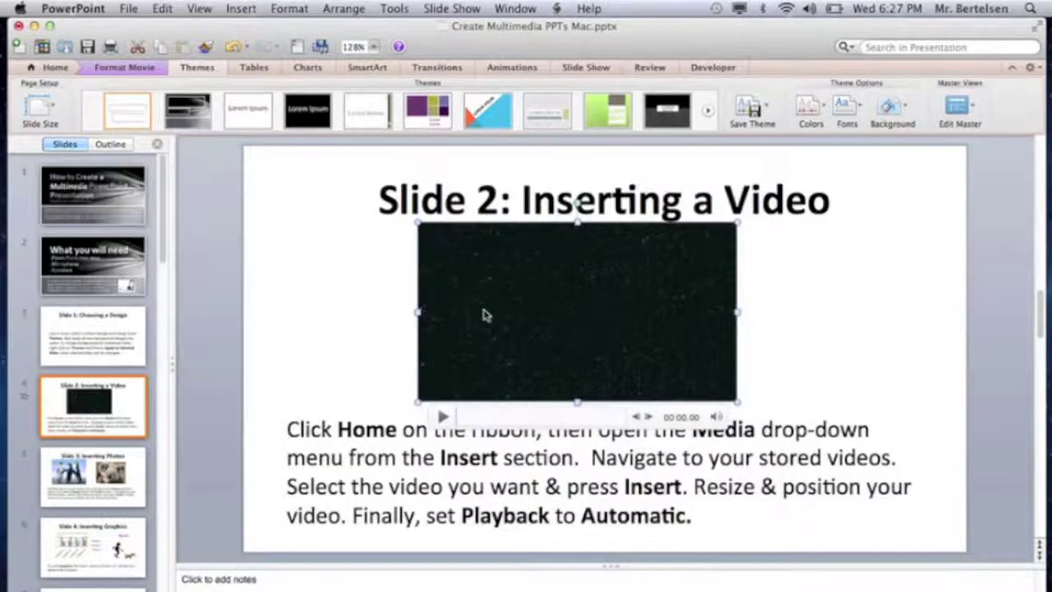
left_click(443, 418)
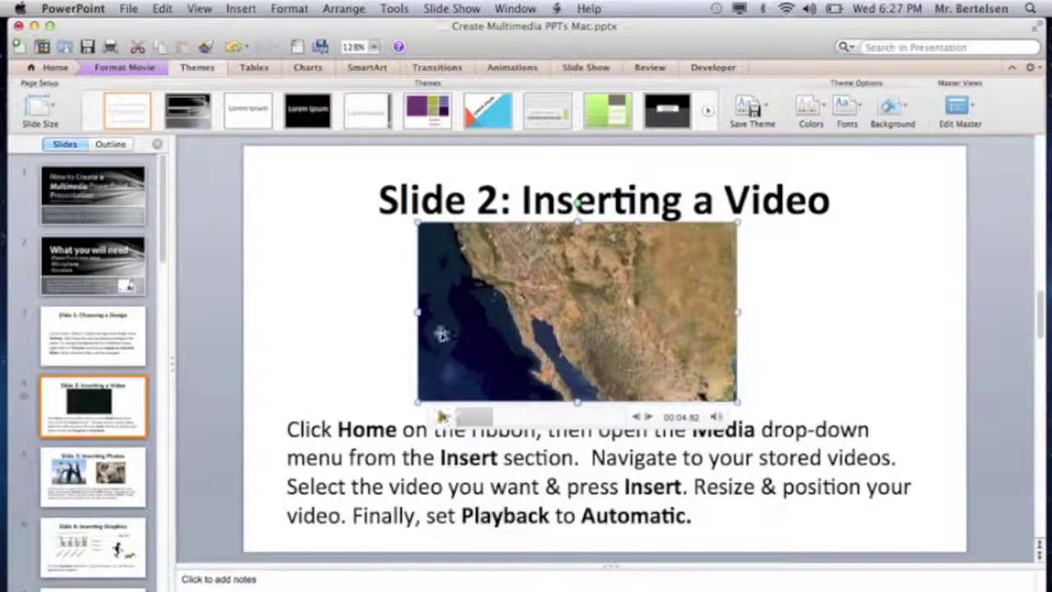
key("Delete")
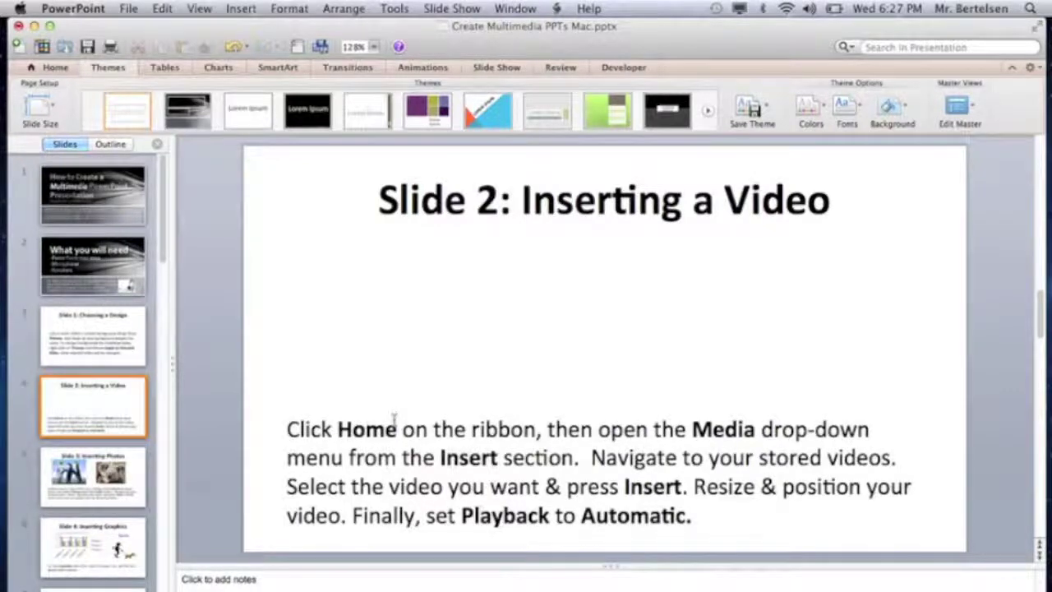
Step: Insert the movie file Cougar News Intro.mov onto slide 4 via Media > Movie from File
left_click(54, 69)
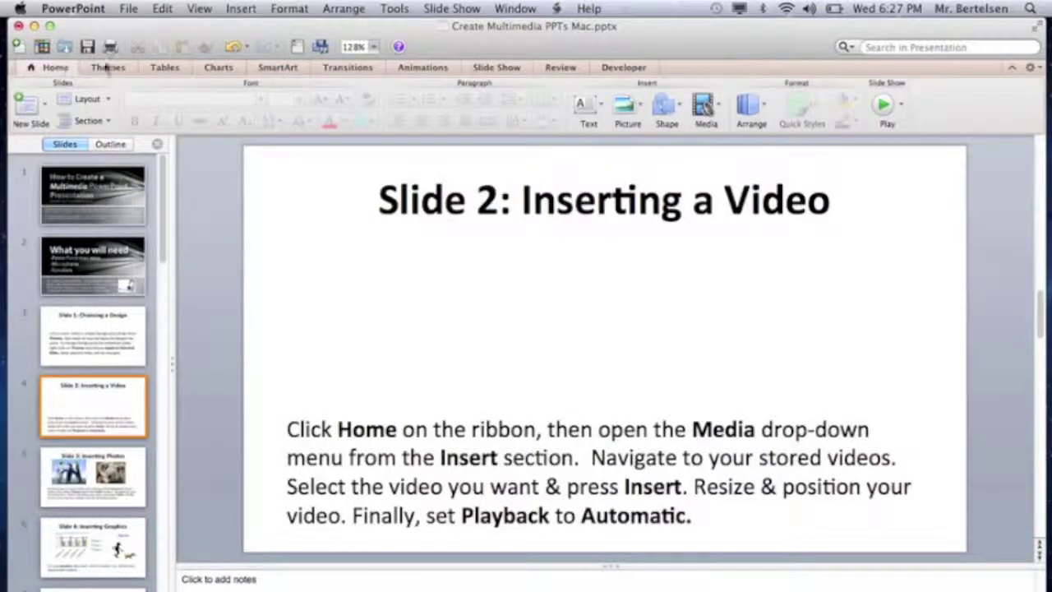
left_click(719, 110)
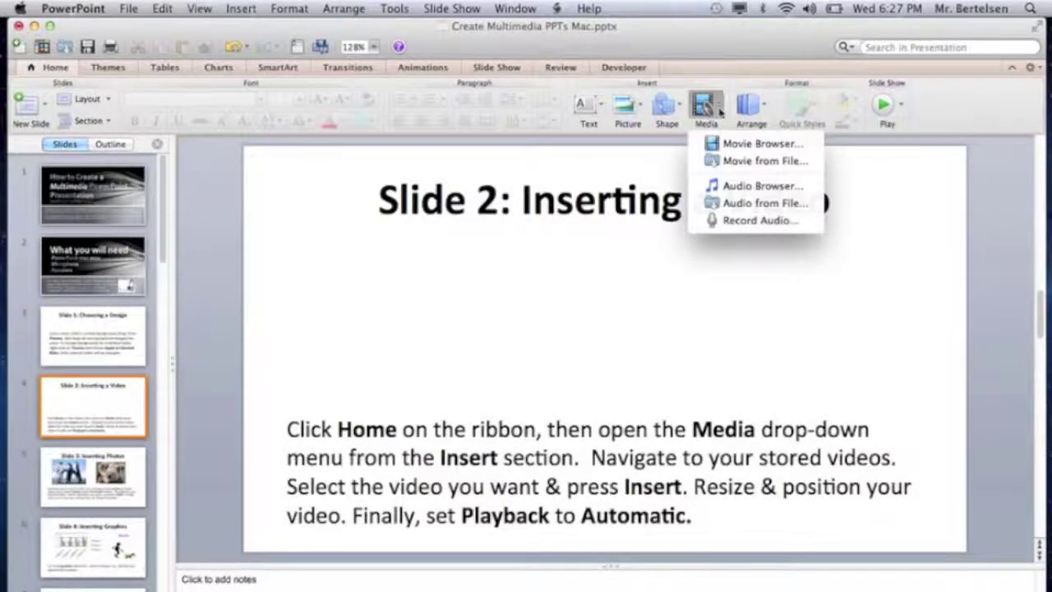
left_click(743, 168)
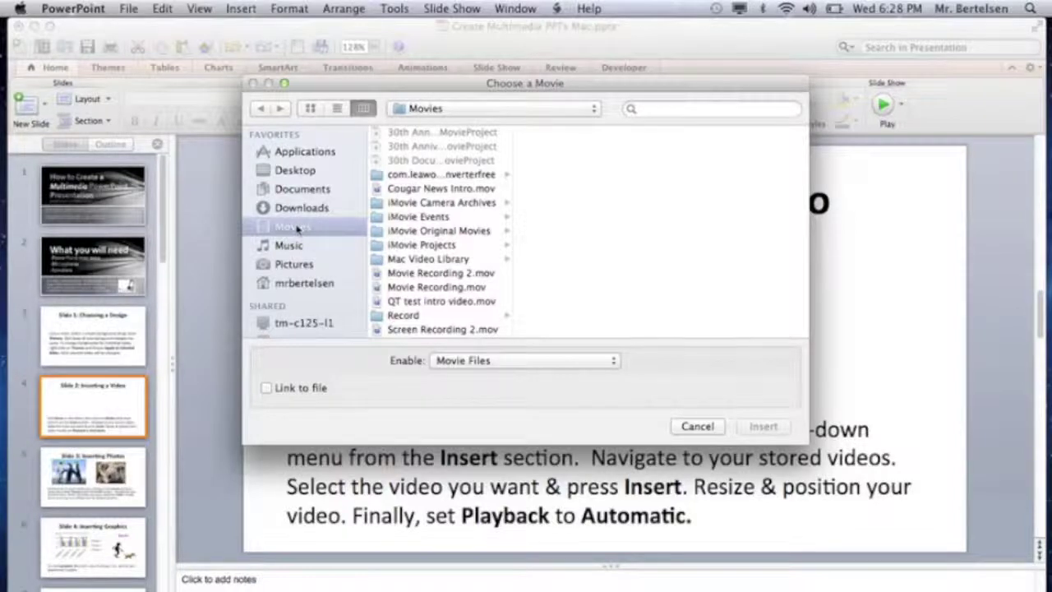
left_click(409, 189)
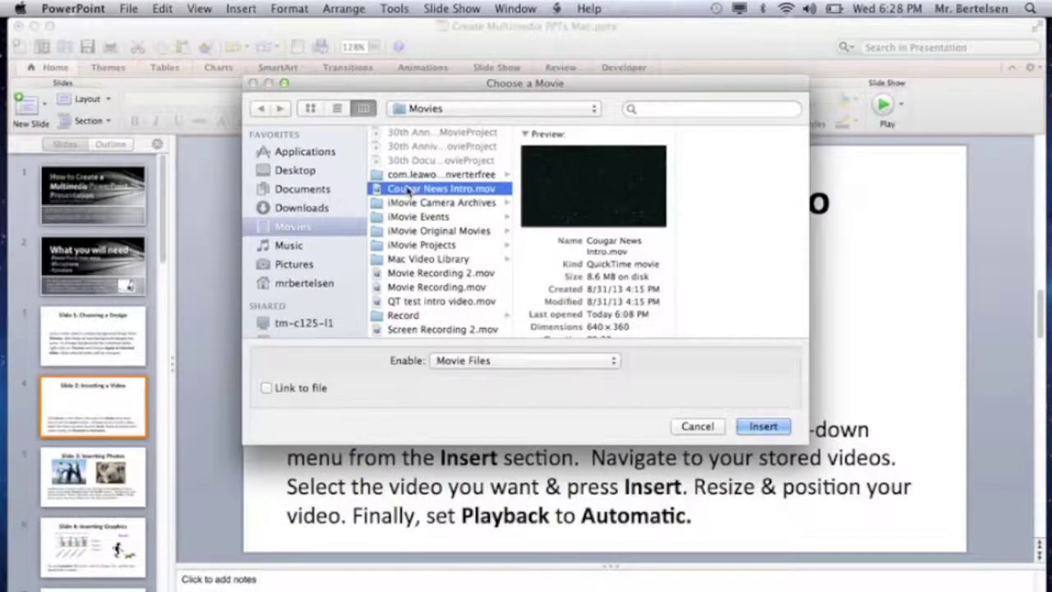
mouse_move(595, 185)
left_click(763, 426)
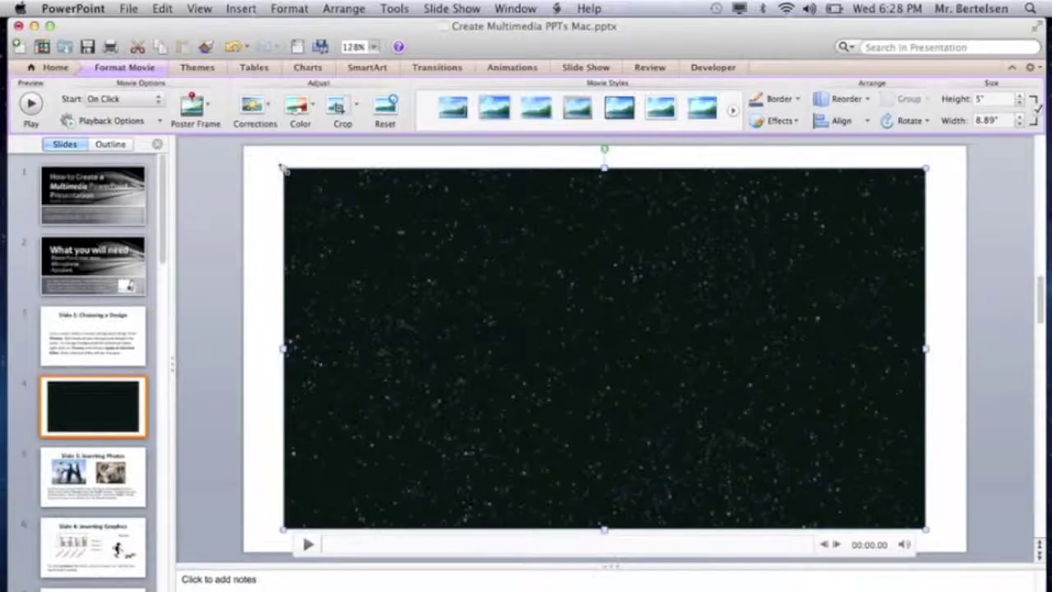
Step: Resize the movie to 4.45 by 2.5 inches above the instructions and preview it
left_click_drag(281, 169, 502, 245)
left_click(442, 418)
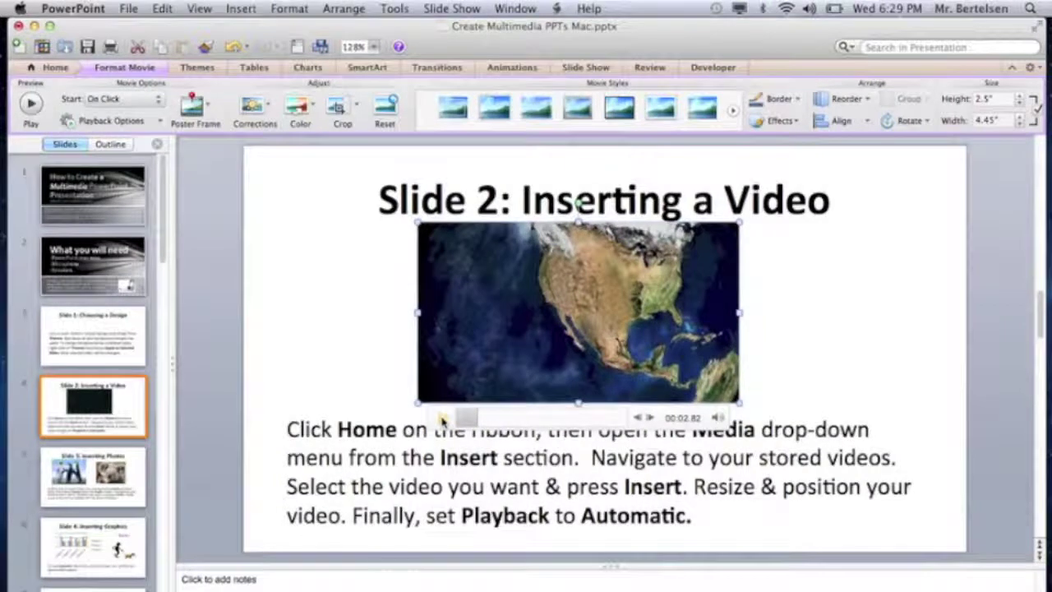
left_click(355, 368)
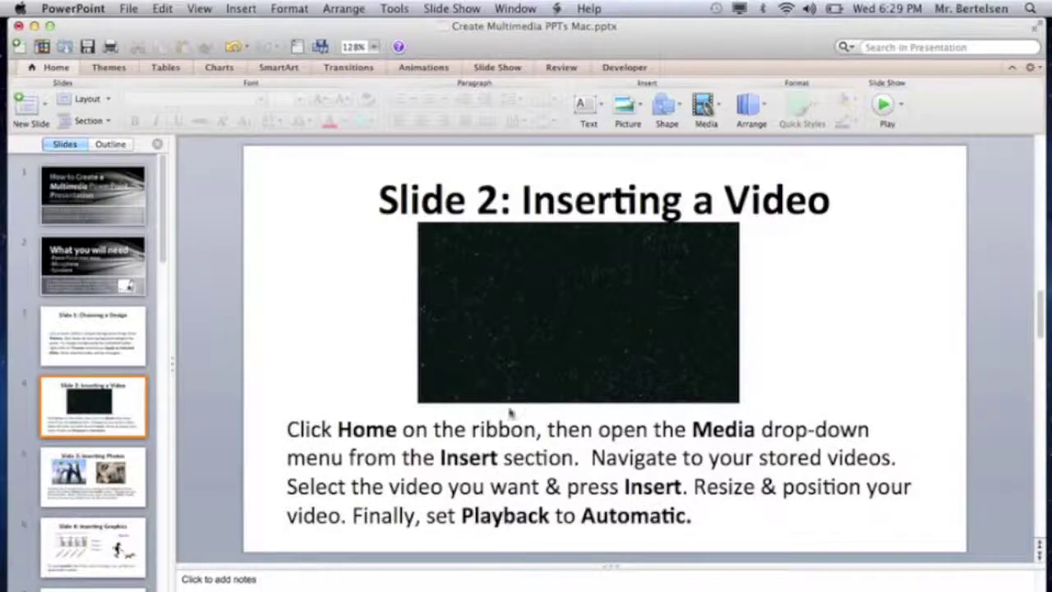
Step: Select the movie on slide 4 to show its Format Movie settings
mouse_move(528, 366)
left_click(524, 338)
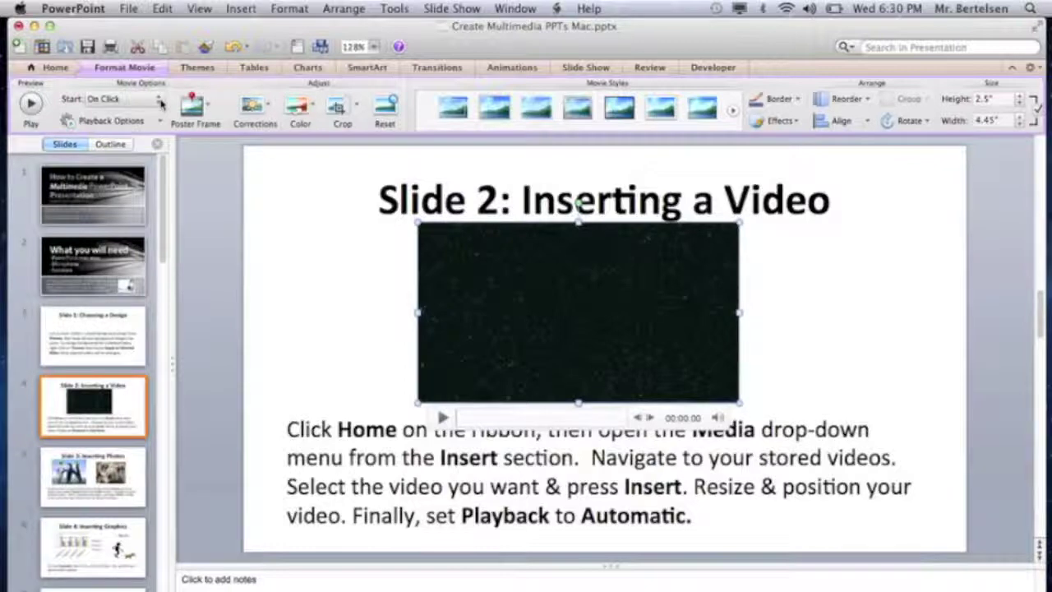
Step: Set the movie's Start option to Automatically, then go to slide 5, Inserting Photos
left_click(161, 102)
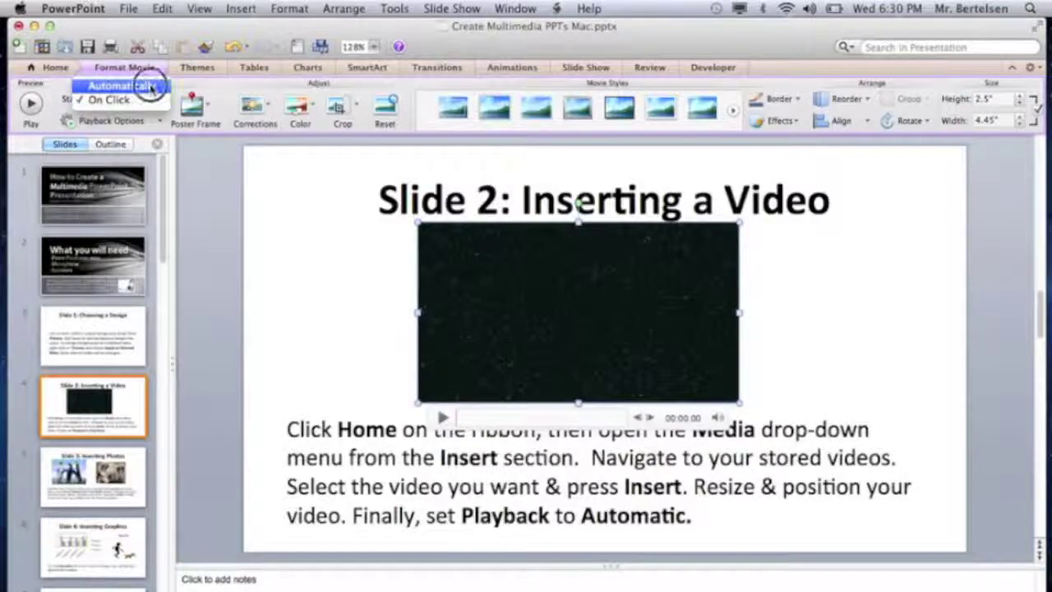
left_click(151, 87)
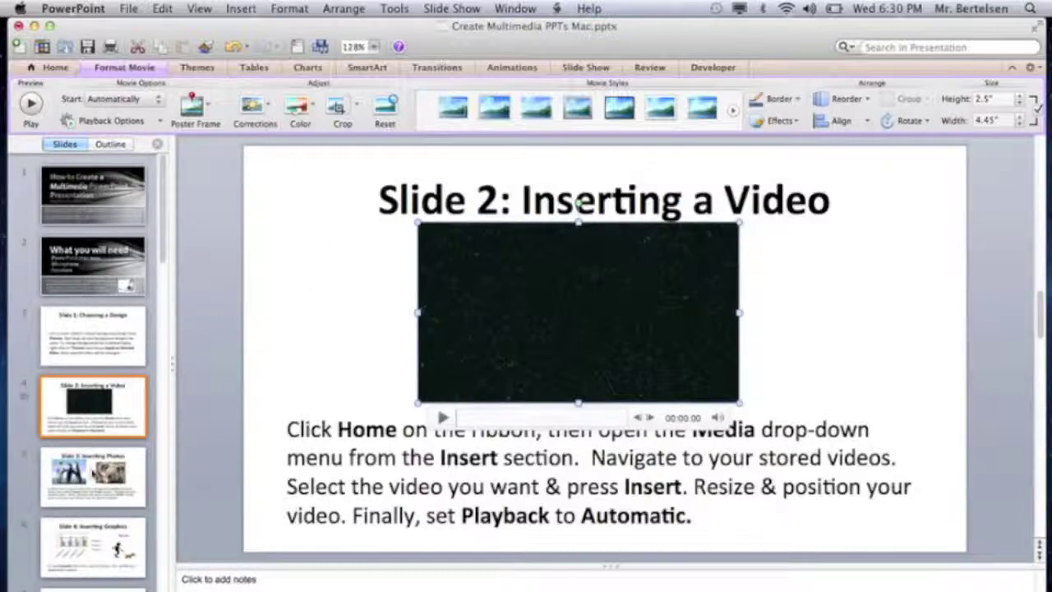
left_click(95, 473)
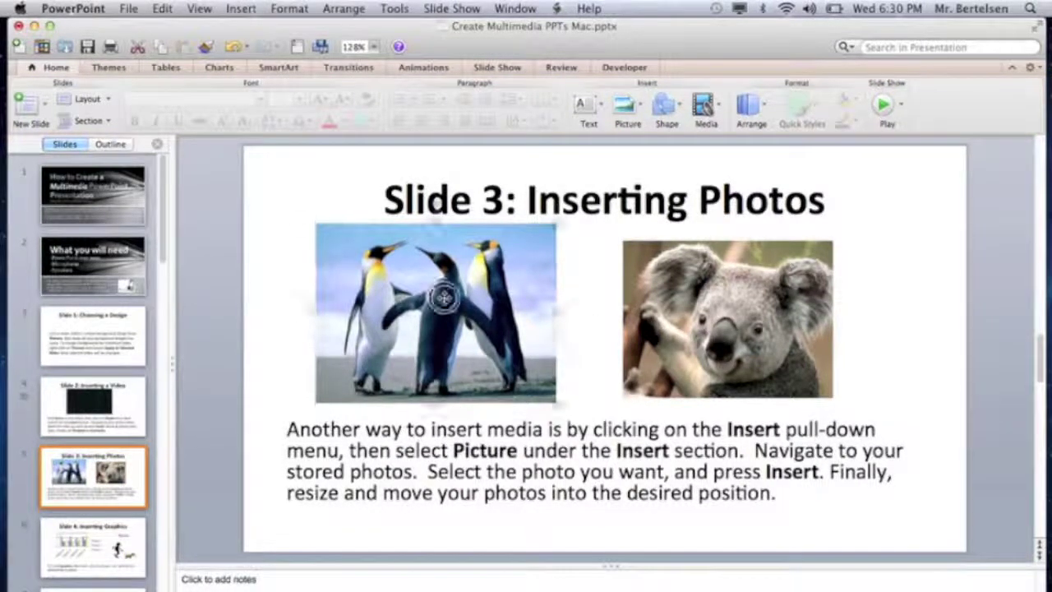
Step: Delete the penguin photo from slide 5 and open Insert > Photo > Picture from File
left_click(443, 302)
key("Delete")
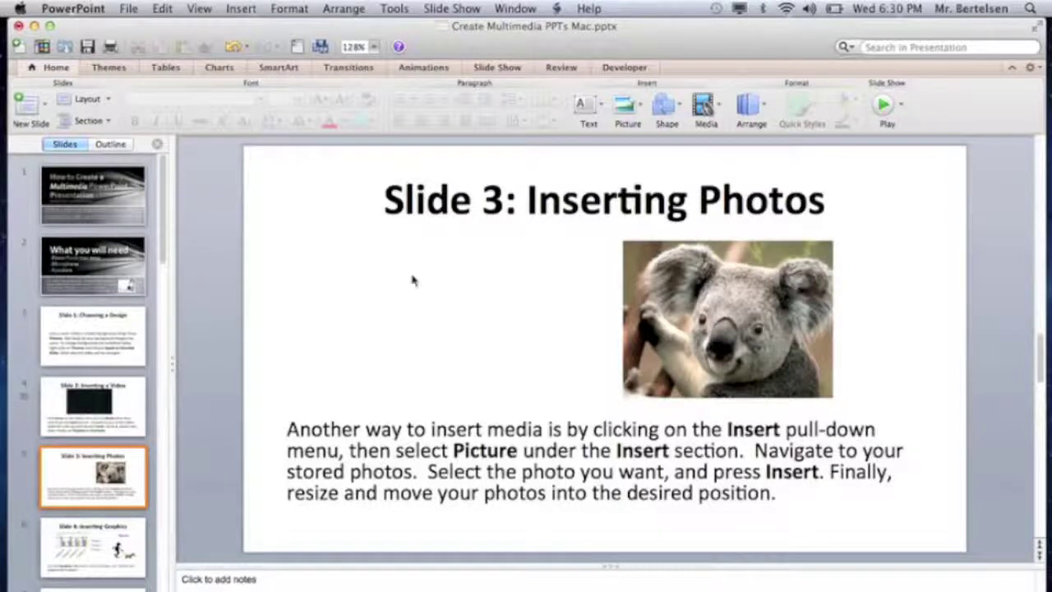
left_click(247, 9)
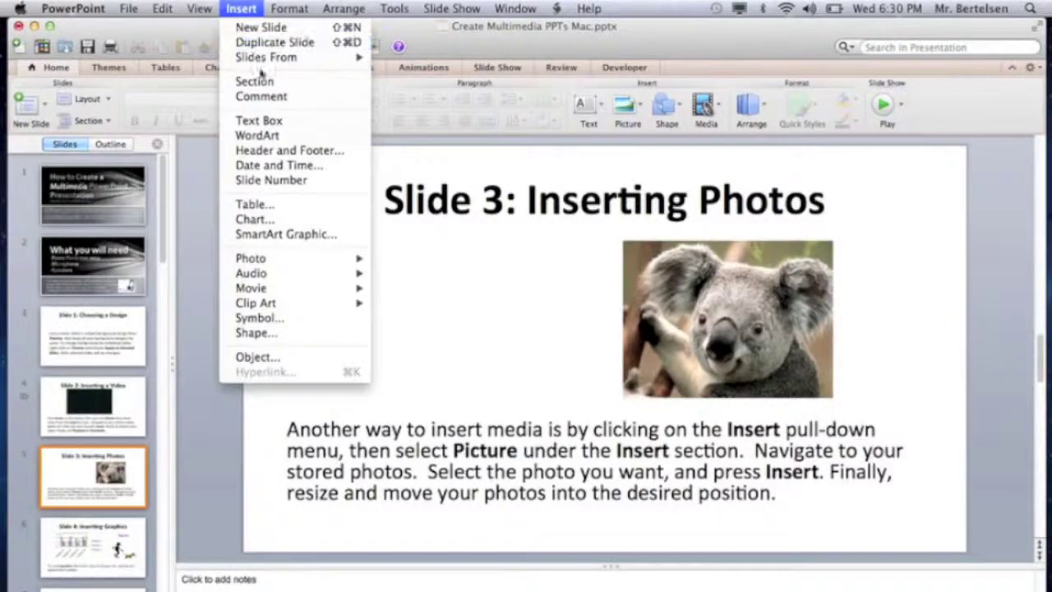
mouse_move(279, 261)
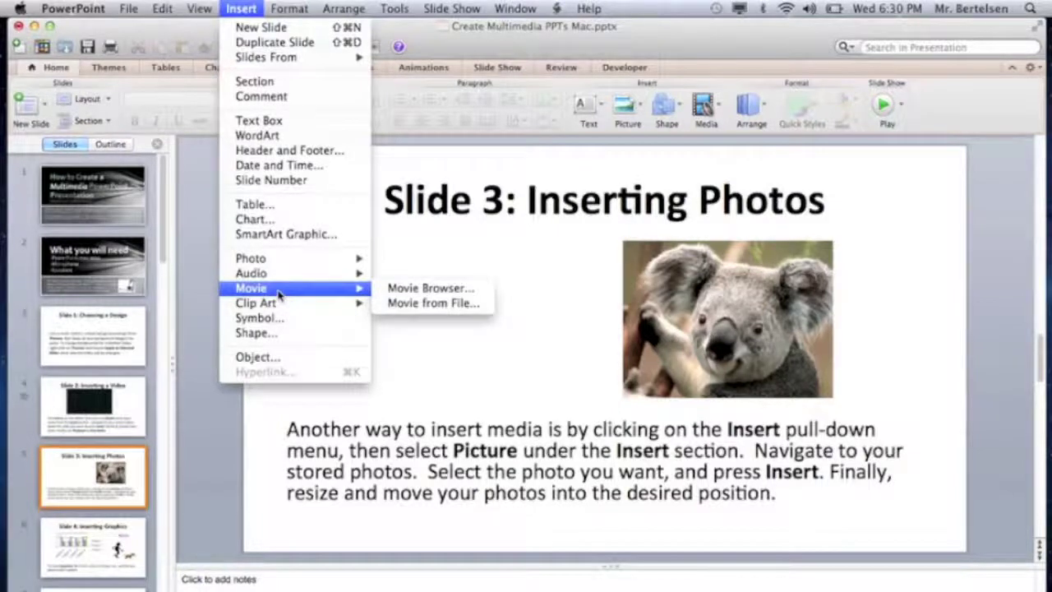
mouse_move(320, 258)
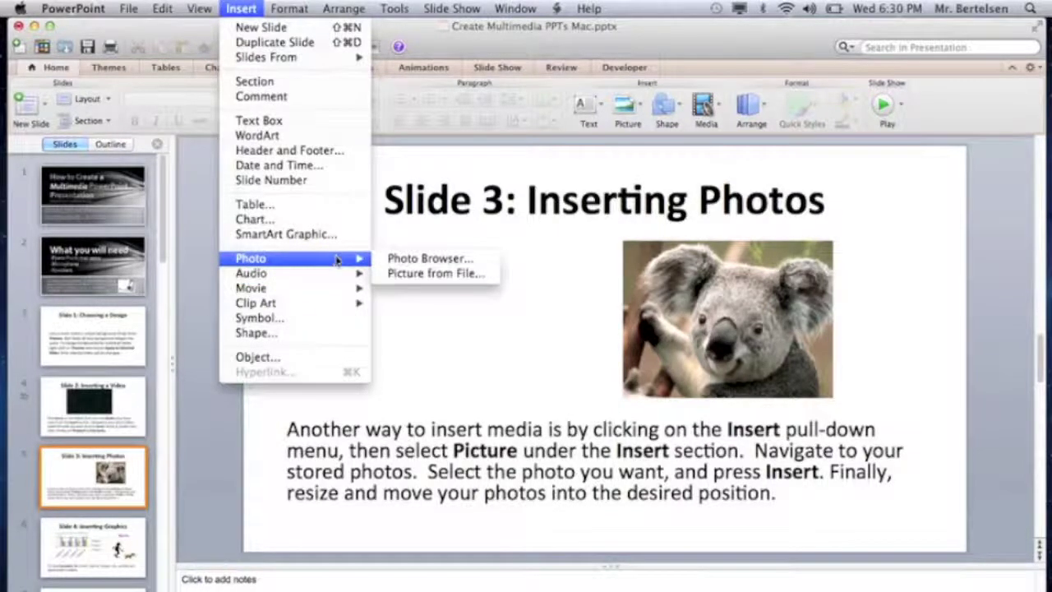
left_click(412, 275)
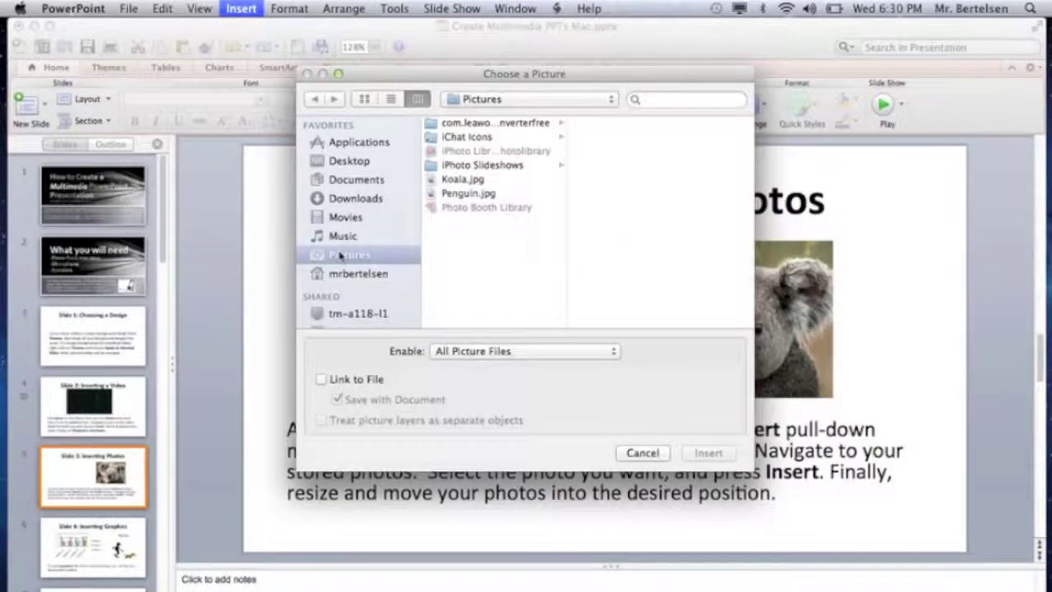
Step: Insert Penguin.jpg, position it left of the koala, then go to slide 6
left_click(451, 196)
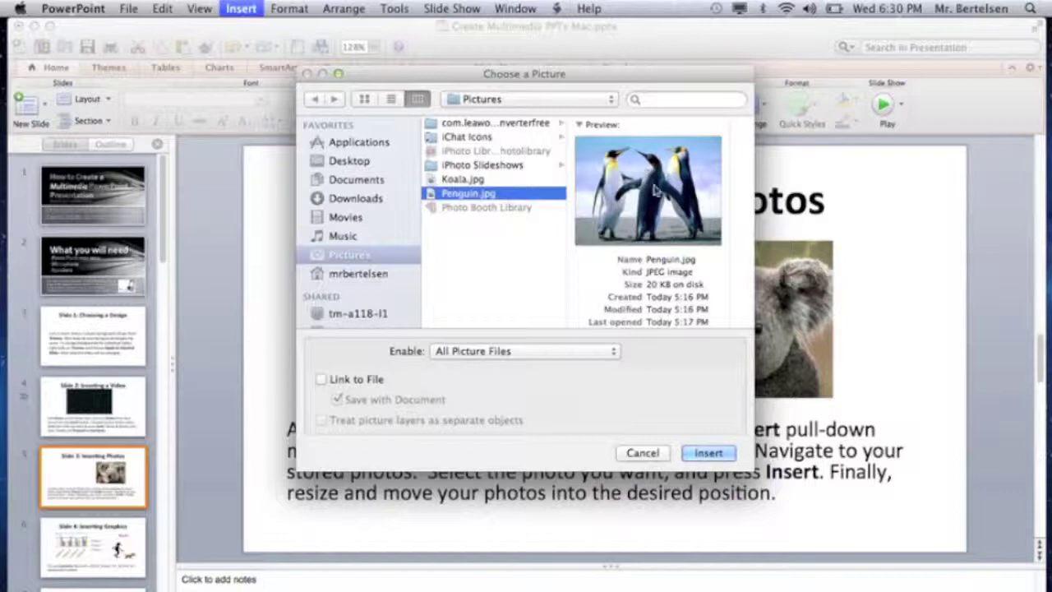
left_click(710, 452)
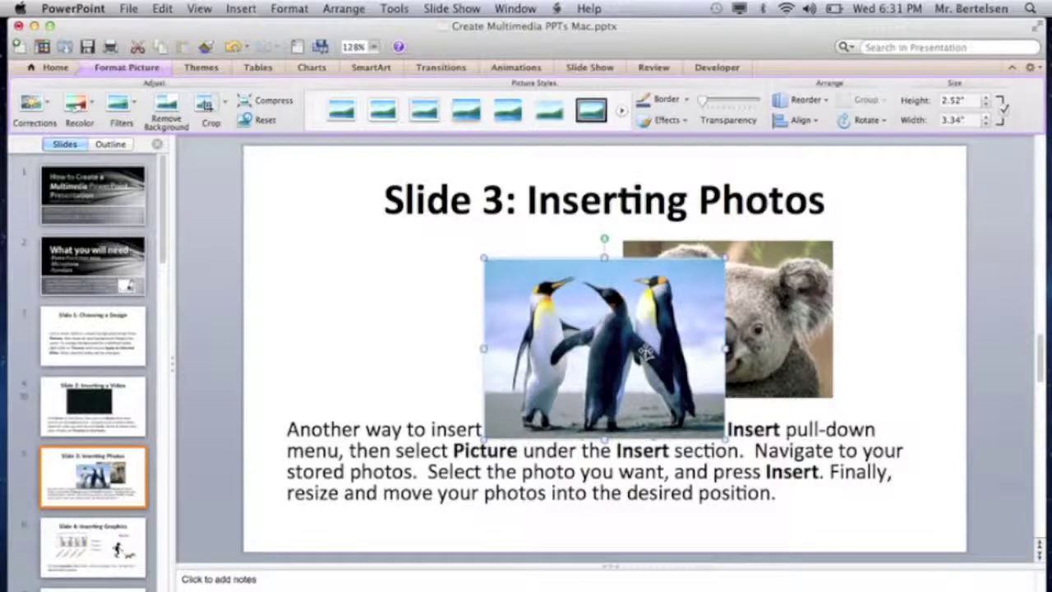
left_click_drag(647, 352, 488, 322)
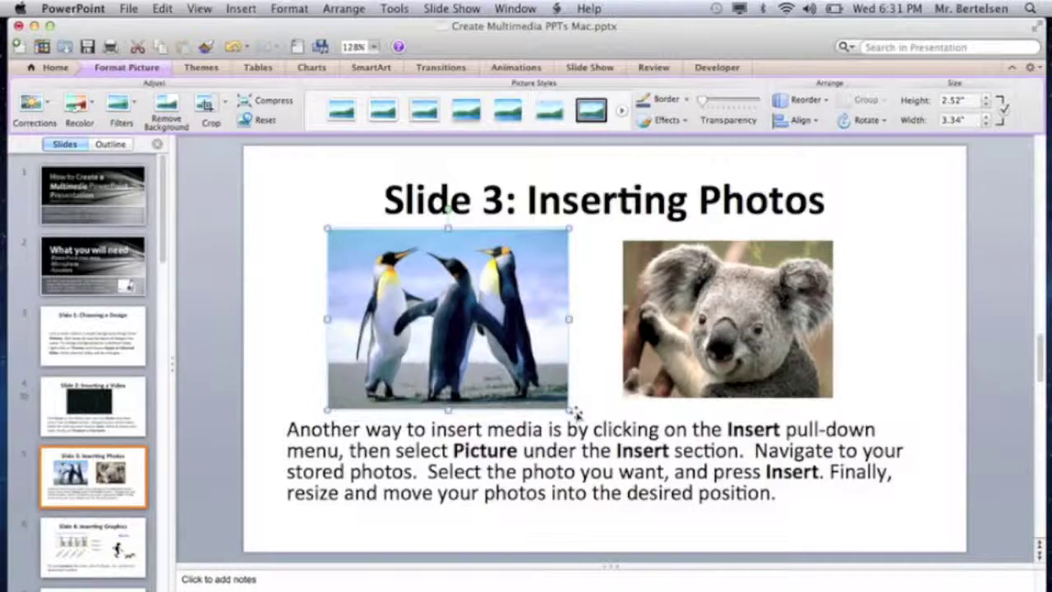
left_click(115, 536)
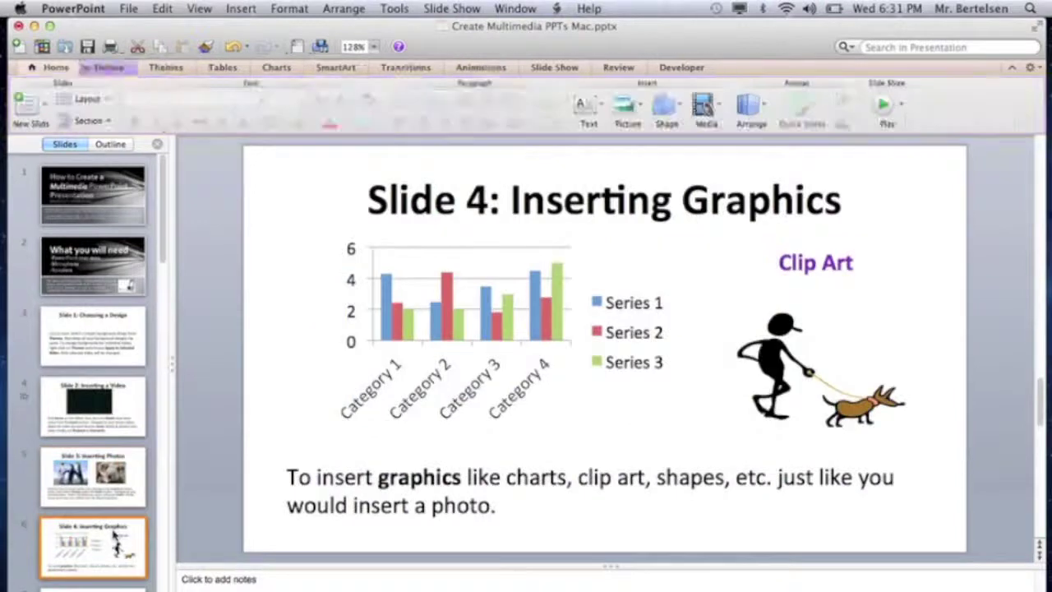
Step: Select and deselect the bar chart, then bring up the Insert menu's list of insertable items
left_click(785, 352)
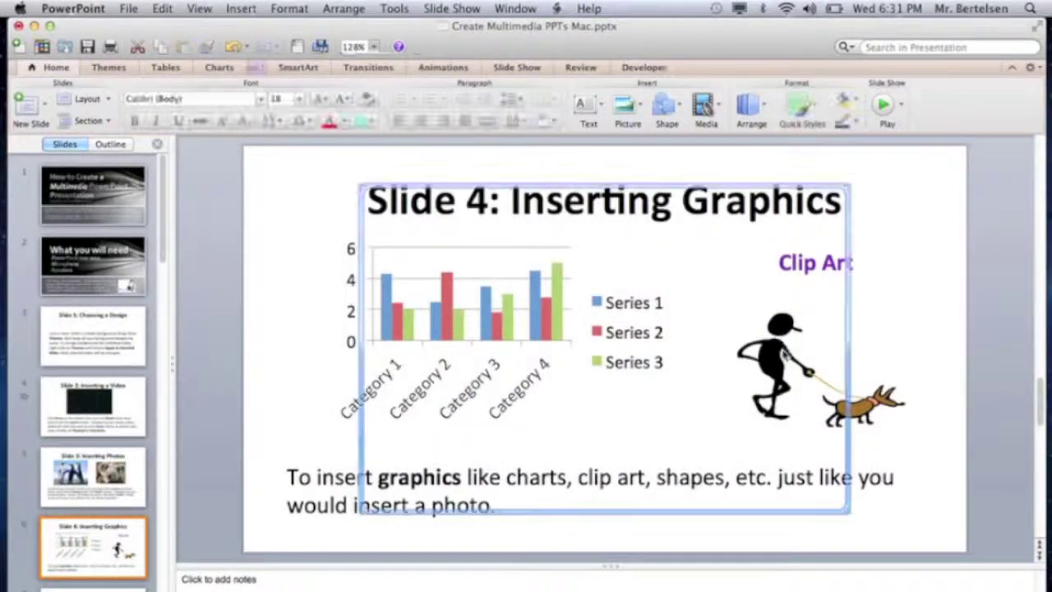
left_click(298, 260)
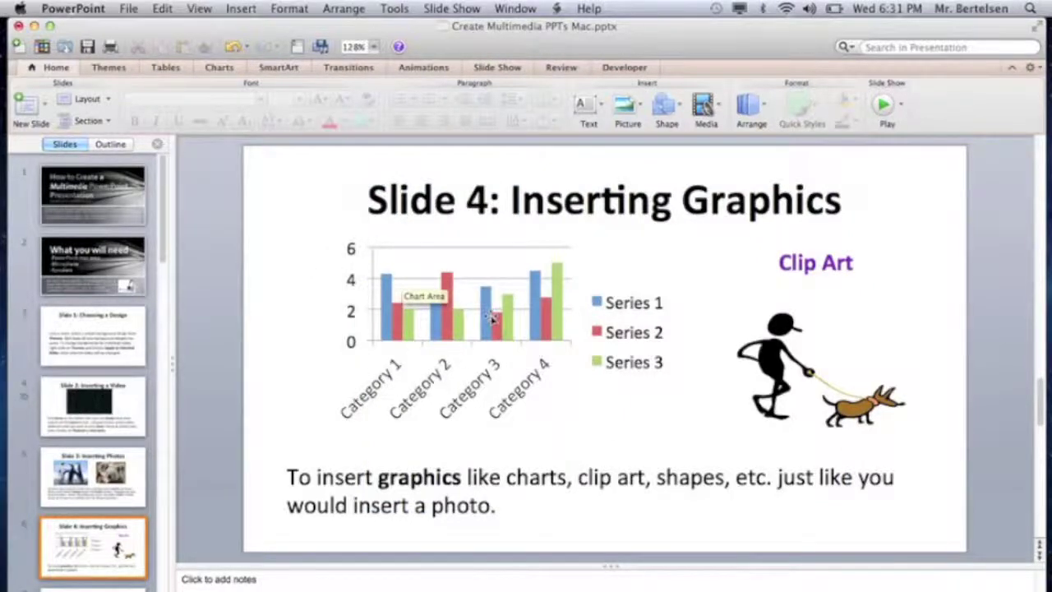
left_click(238, 9)
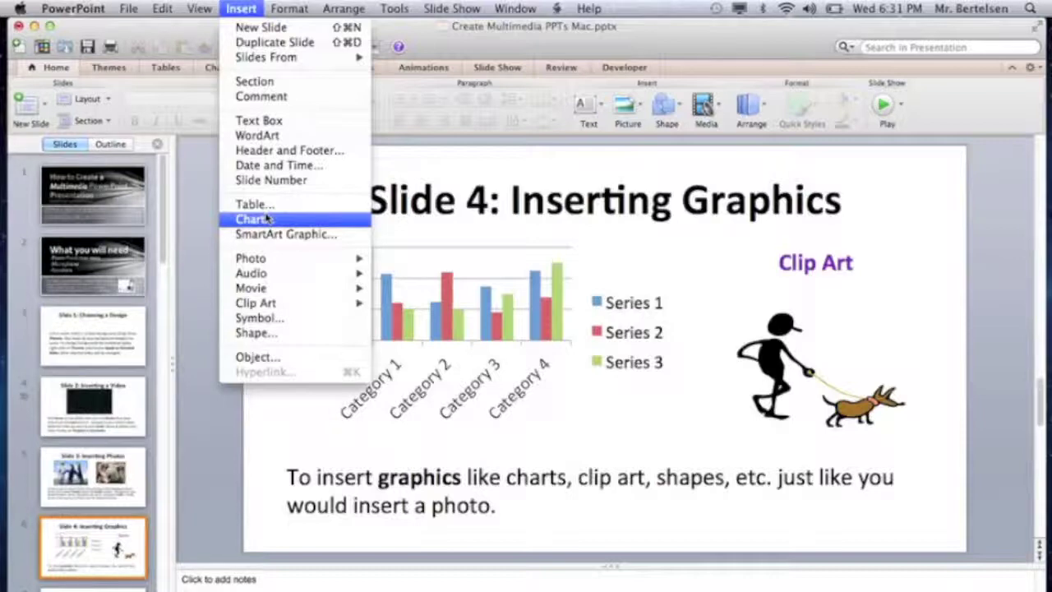
Step: Dismiss the Insert menu and show the Charts ribbon group with column, line, pie, bar, area and scatter types
left_click(202, 149)
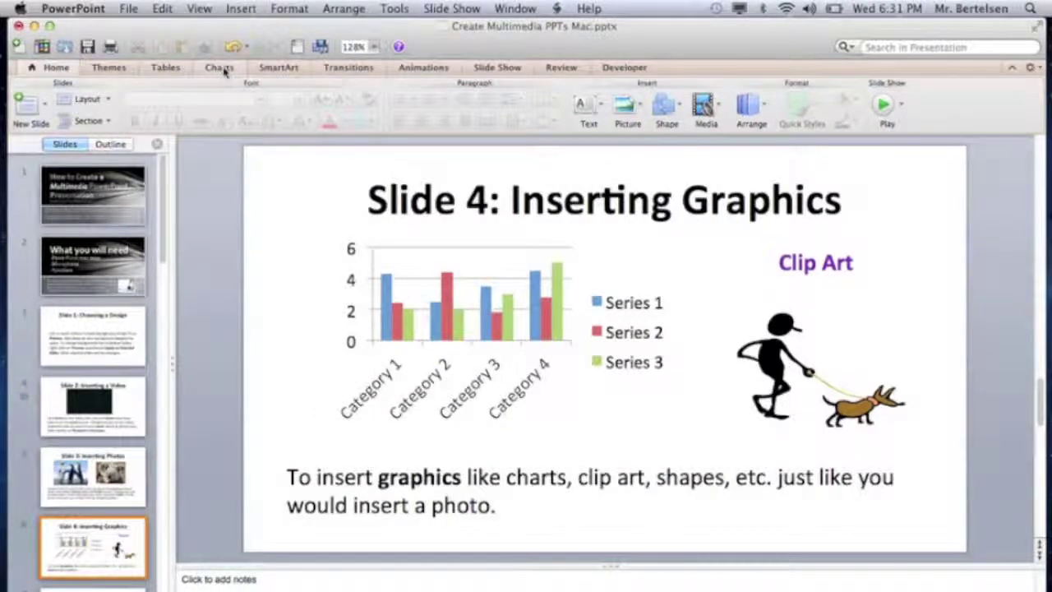
left_click(220, 69)
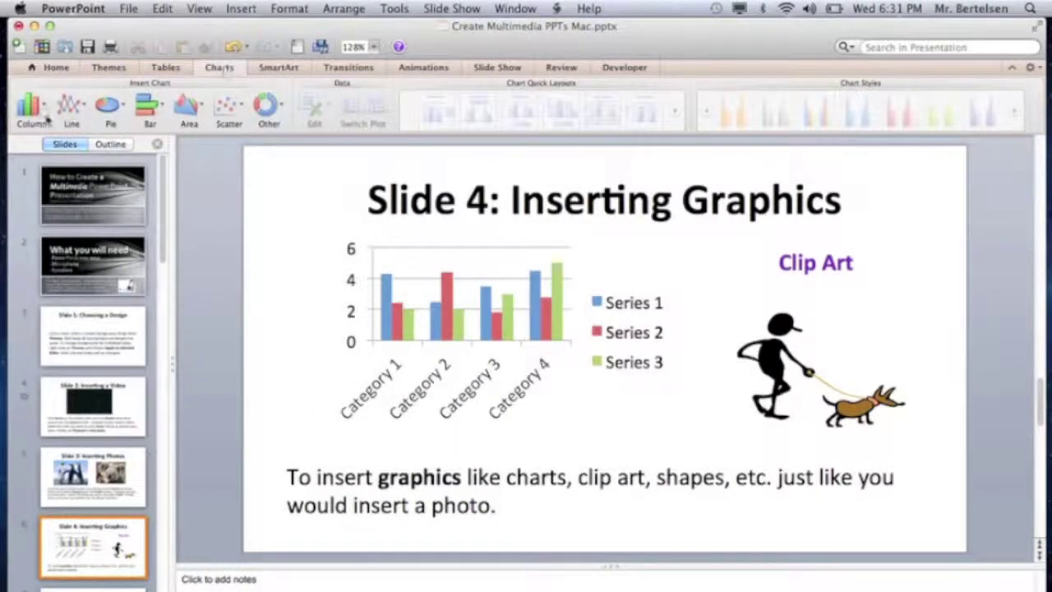